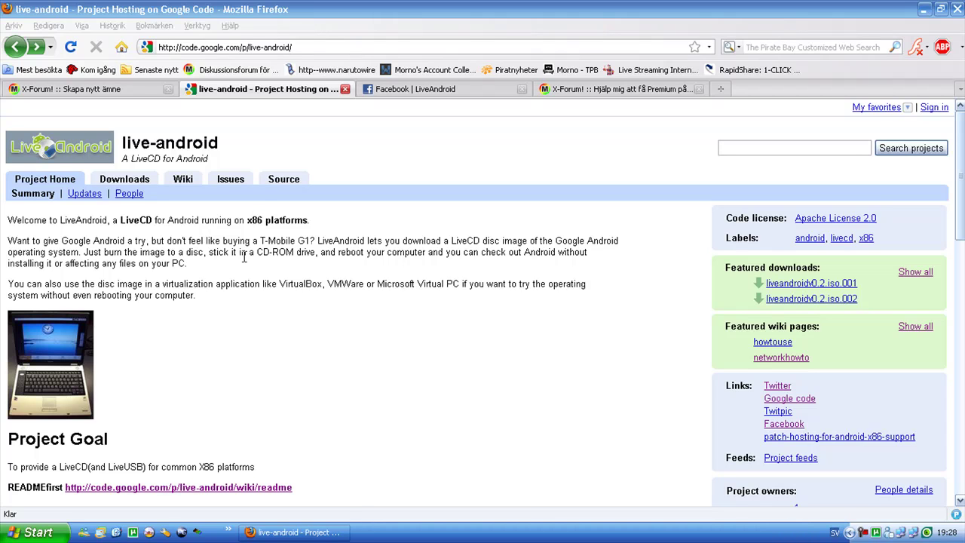
# Scroll through the live-android project home page on Google Code.
pyautogui.click(256, 297)
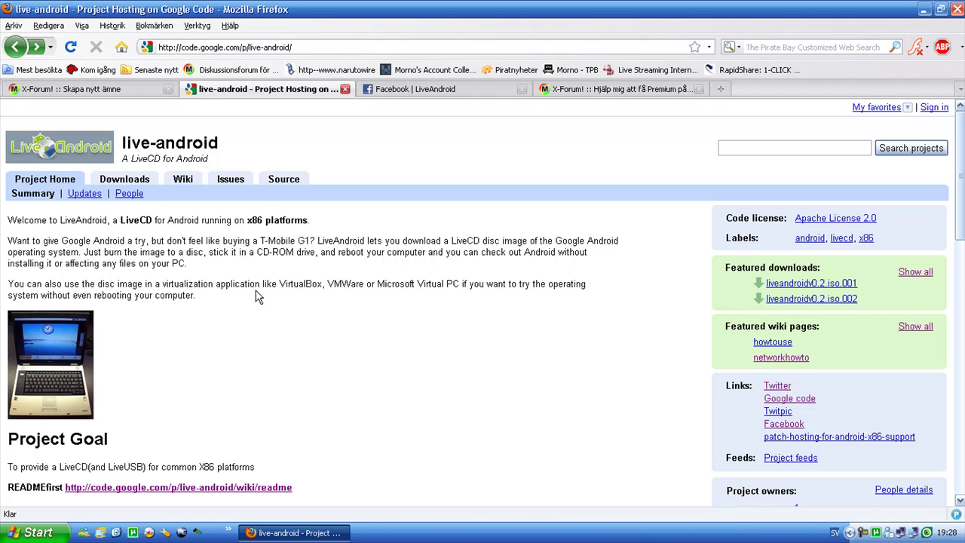
pyautogui.scroll(-10, 255, 295)
pyautogui.scroll(10, 255, 295)
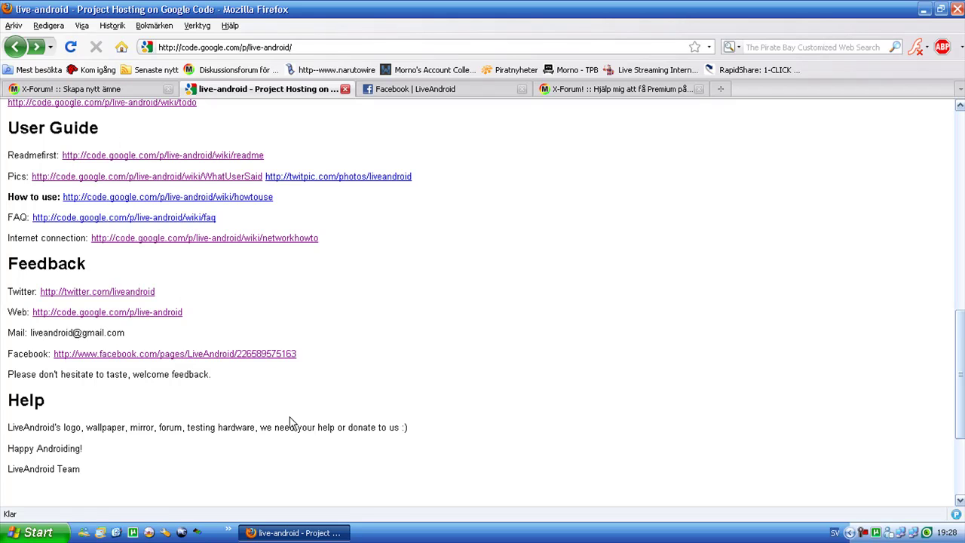
pyautogui.scroll(14, 561, 343)
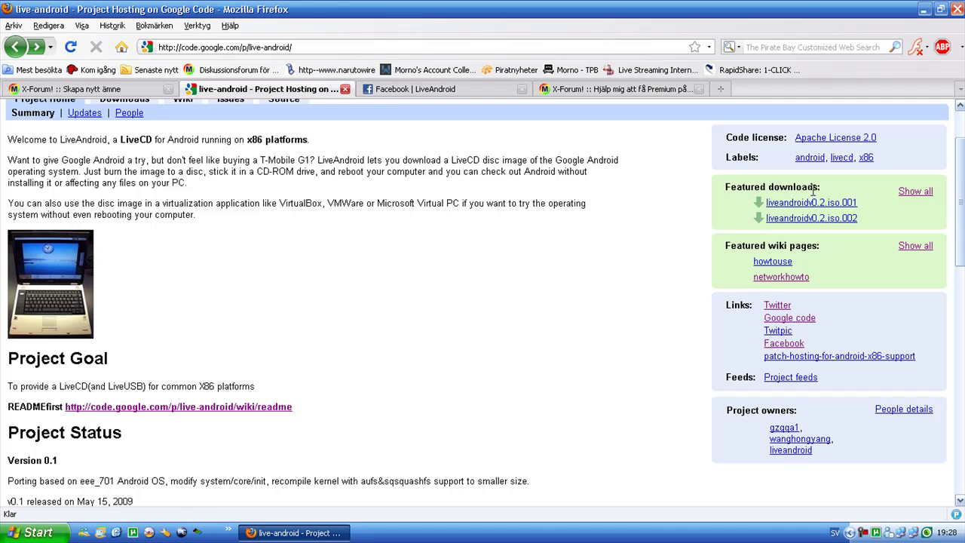
# From the full downloads list, send the liveandroidv0.2.iso torrent to µTorrent and check it.
pyautogui.click(930, 193)
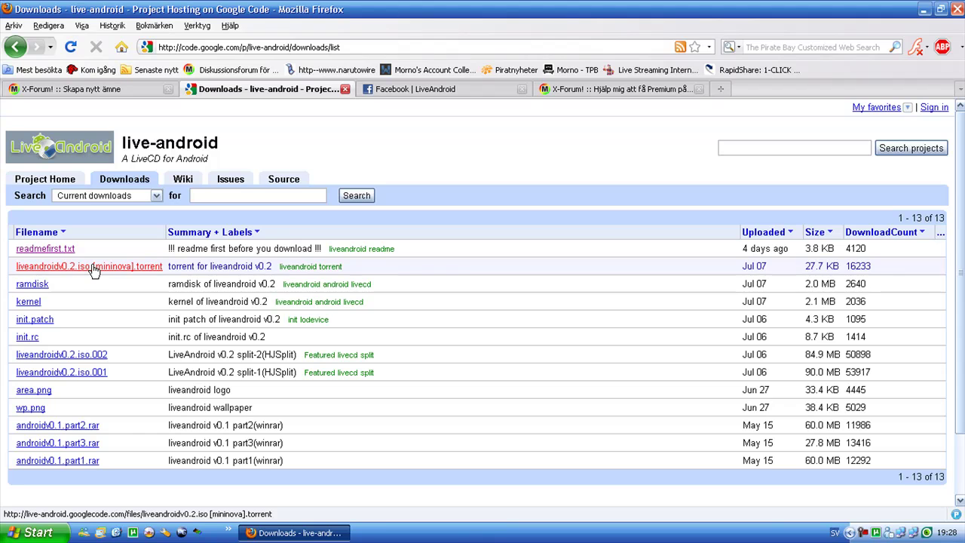
pyautogui.click(93, 270)
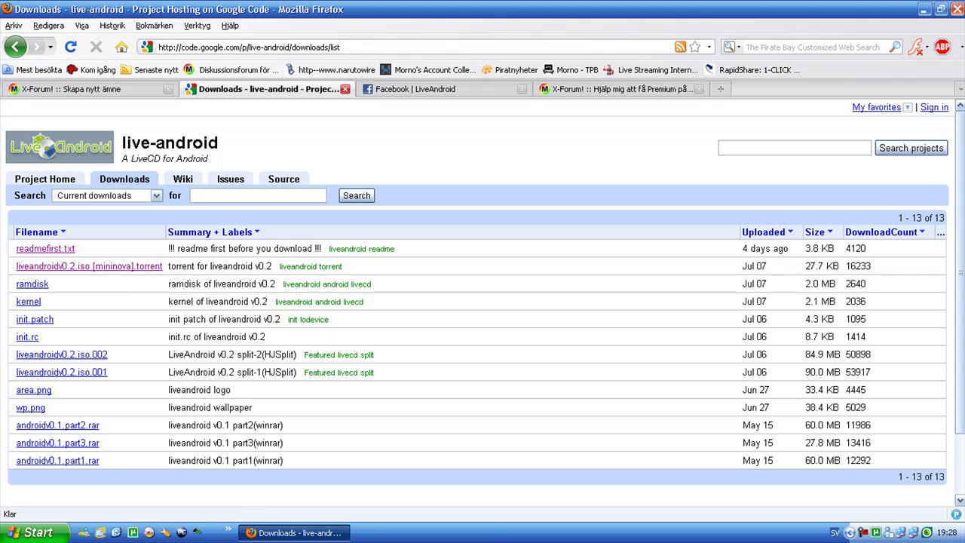
pyautogui.click(877, 535)
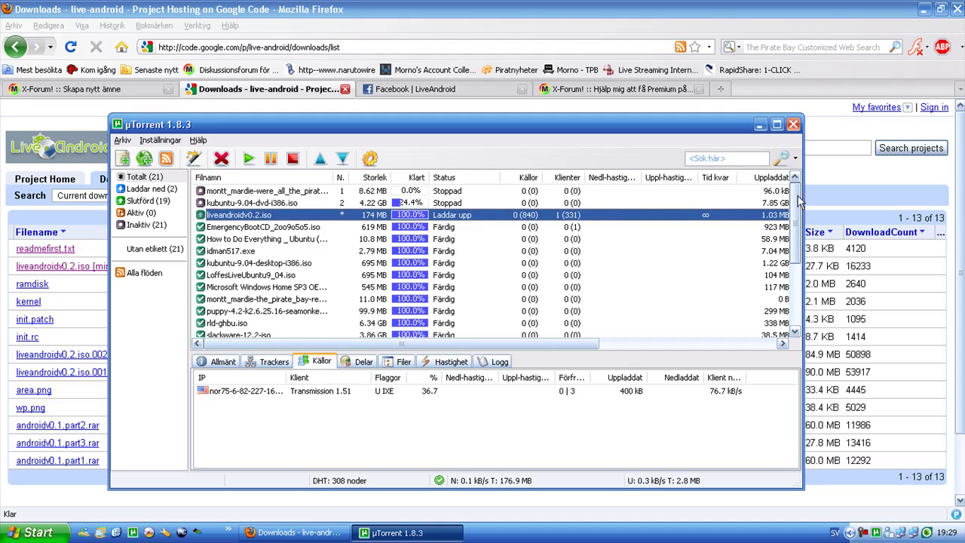
# Hide µTorrent and return to the live-android project home page.
pyautogui.click(760, 125)
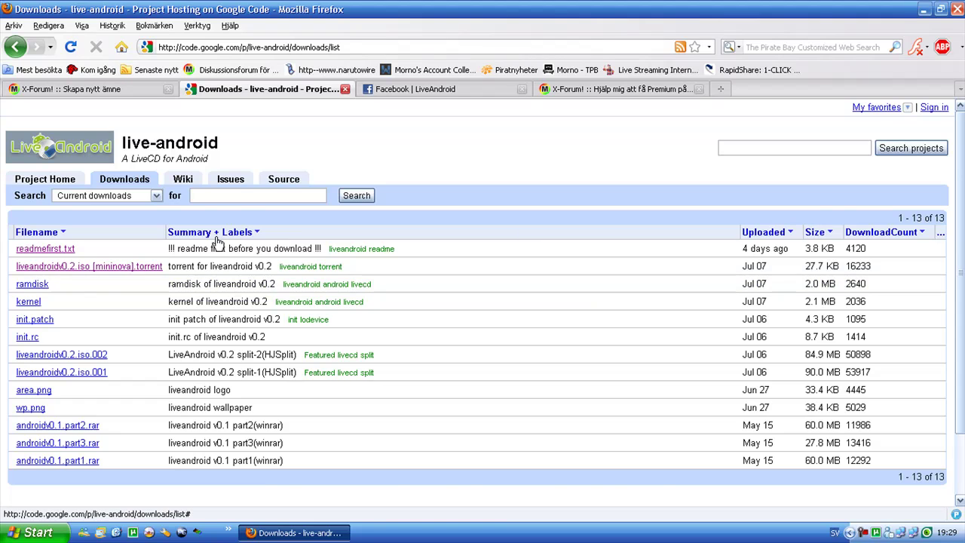
pyautogui.scroll(-2, 509, 245)
pyautogui.hotkey('alt', 'Left')
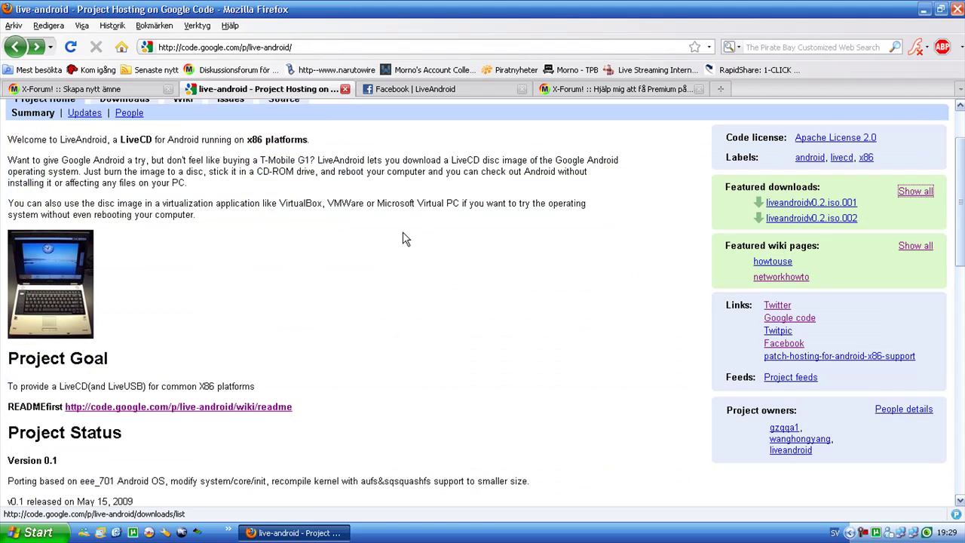
pyautogui.scroll(-1, 267, 284)
pyautogui.scroll(4, 257, 285)
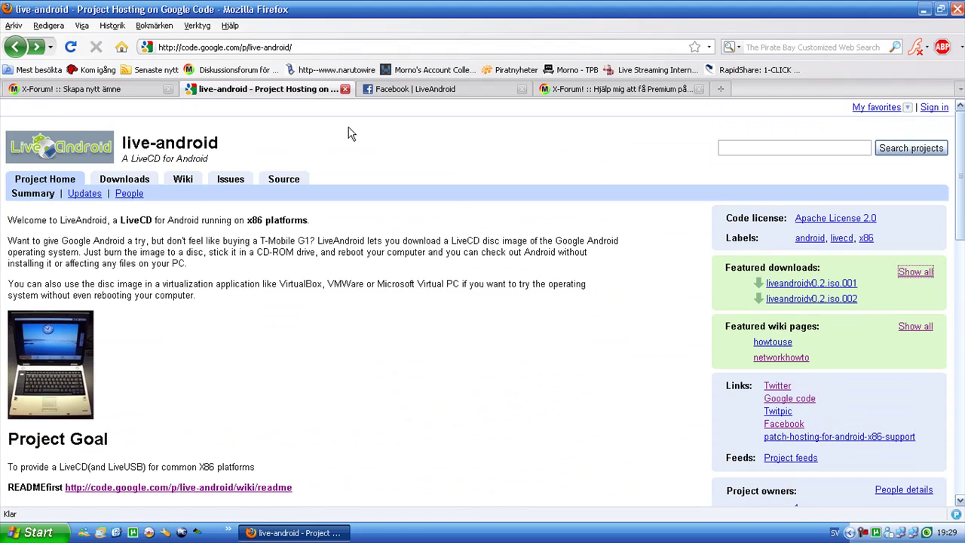
# Switch to the Facebook LiveAndroid page and open the LiveAndroid on Parallels screenshot.
pyautogui.click(398, 90)
pyautogui.scroll(3, 407, 275)
pyautogui.scroll(2, 407, 276)
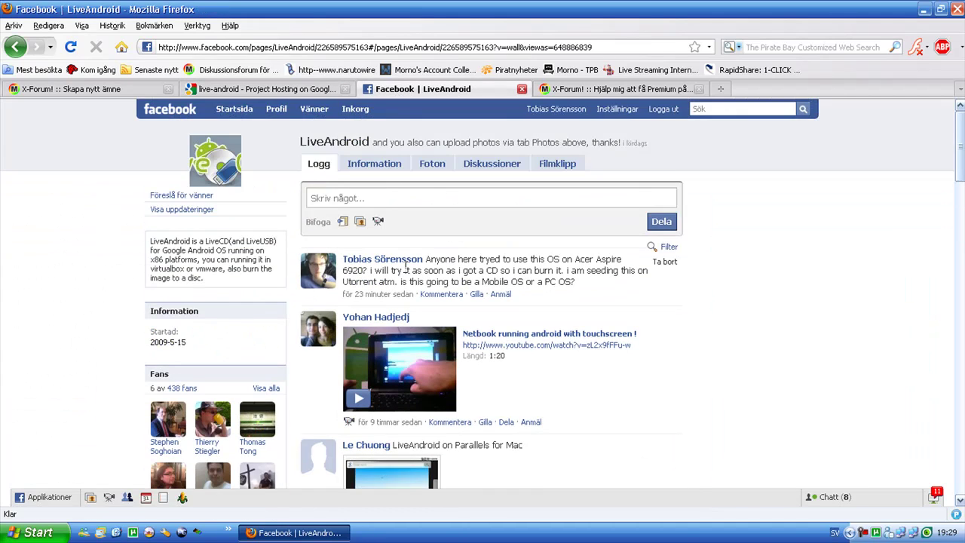
pyautogui.scroll(-8, 399, 270)
pyautogui.click(398, 267)
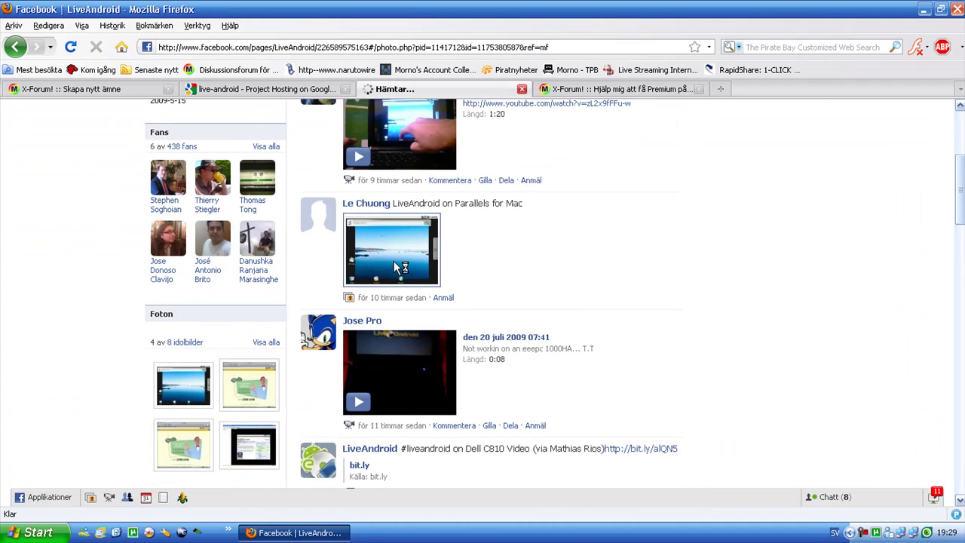
# Scroll down the LiveAndroid wall posts, then minimize Firefox to show the desktop.
pyautogui.scroll(-2, 358, 312)
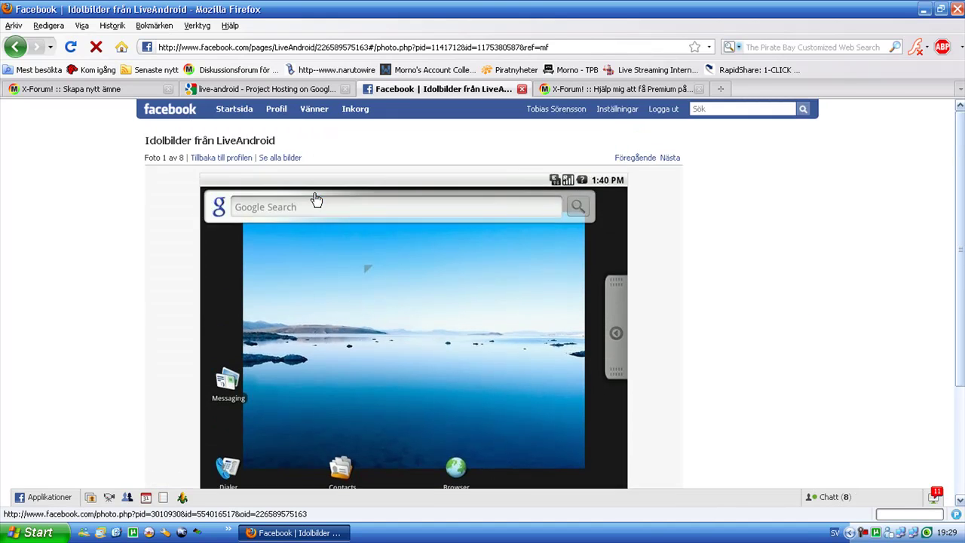
pyautogui.scroll(-4, 246, 330)
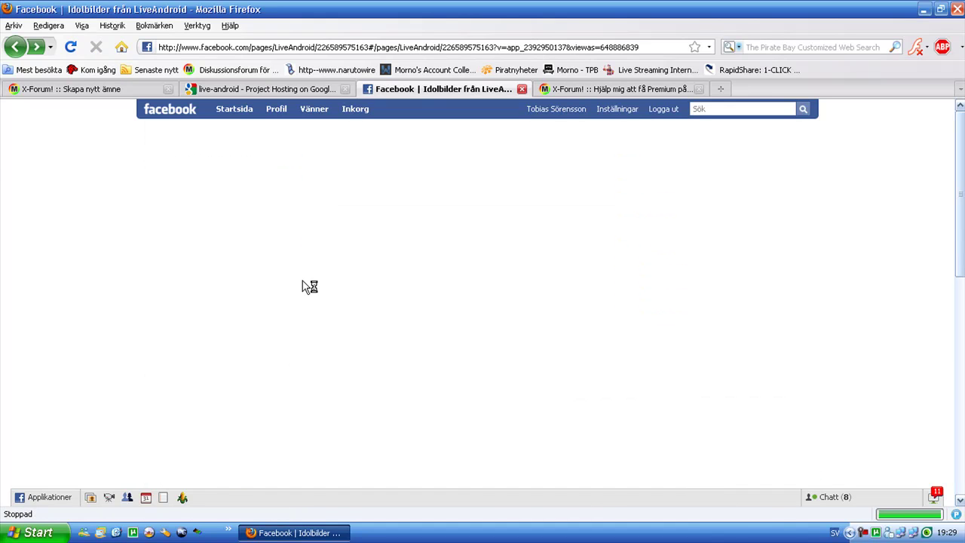
pyautogui.scroll(-5, 448, 273)
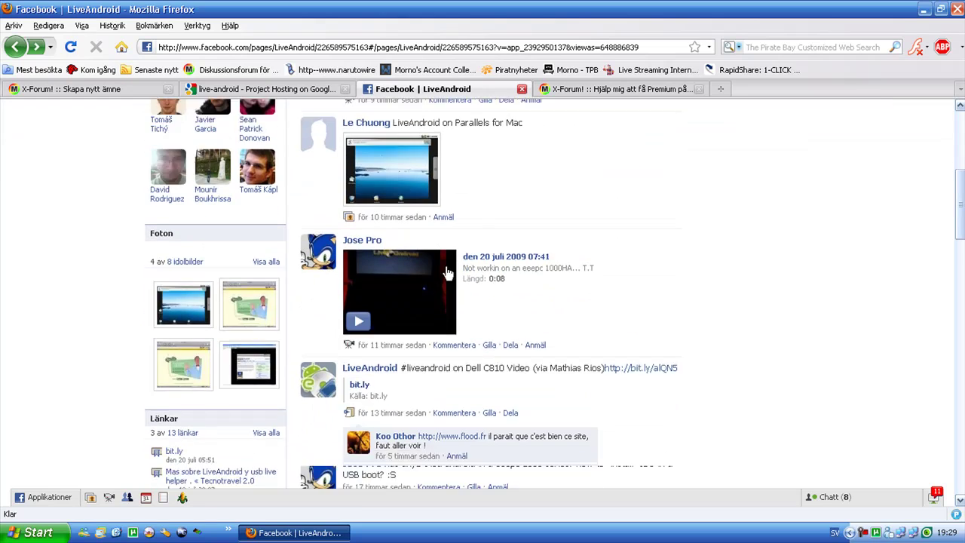
pyautogui.scroll(-15, 447, 273)
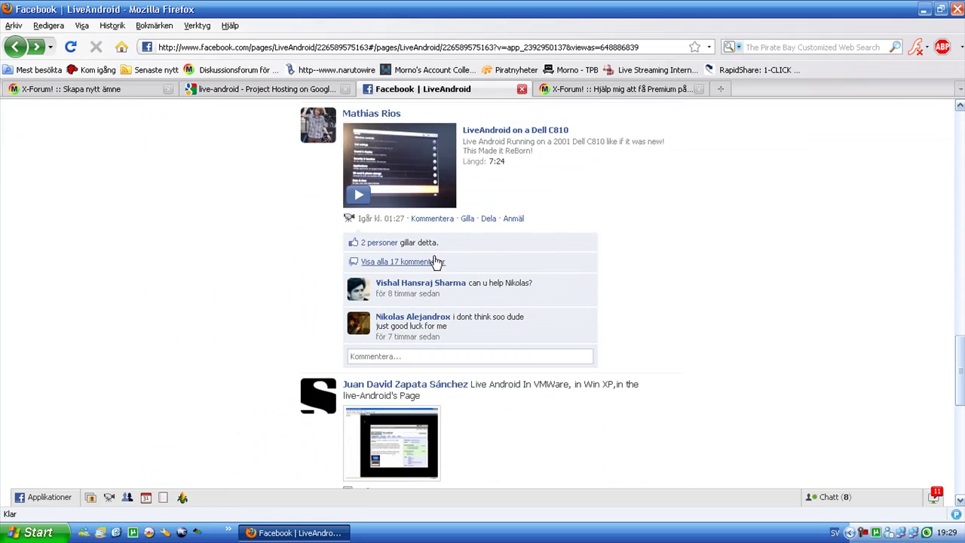
pyautogui.scroll(-7, 436, 262)
pyautogui.scroll(-5, 380, 225)
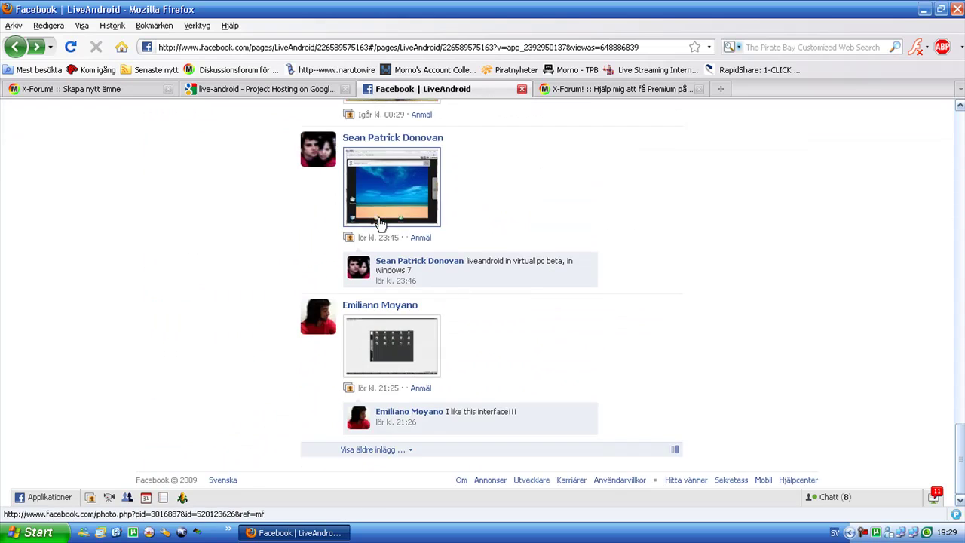
pyautogui.scroll(7, 556, 263)
pyautogui.scroll(-10, 556, 263)
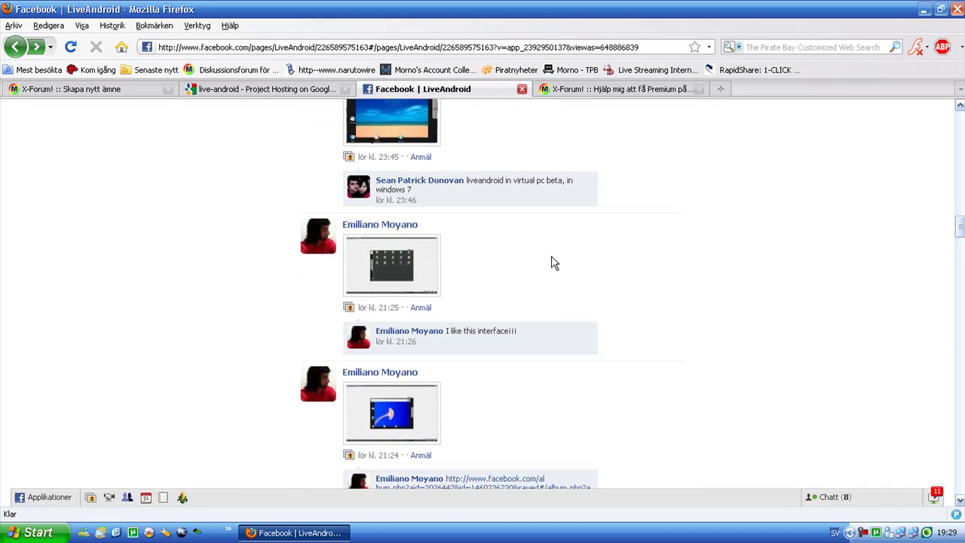
pyautogui.click(298, 532)
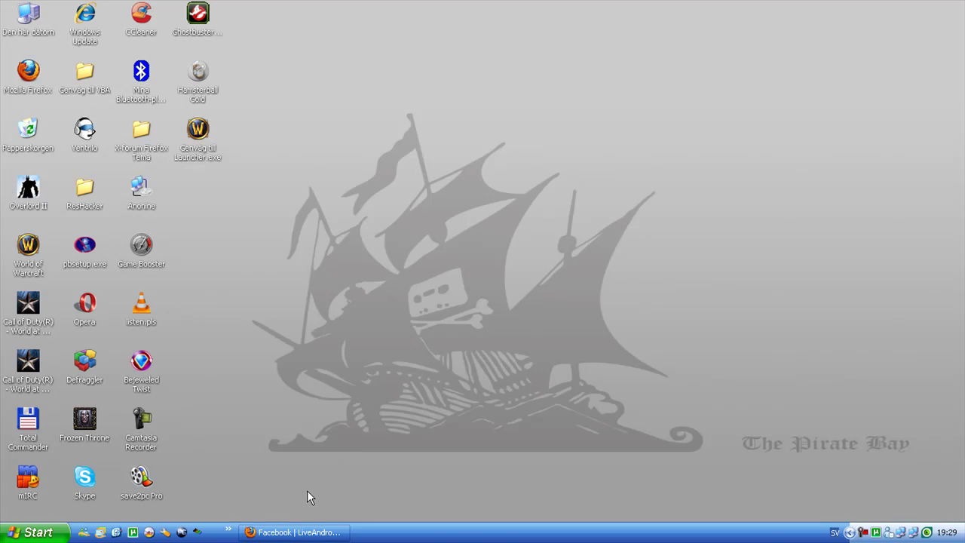
# Launch ImgBurn, cancel picking liveandroidv0.2.iso, and switch to Läge > Snabbstartsväljaren.
pyautogui.click(150, 532)
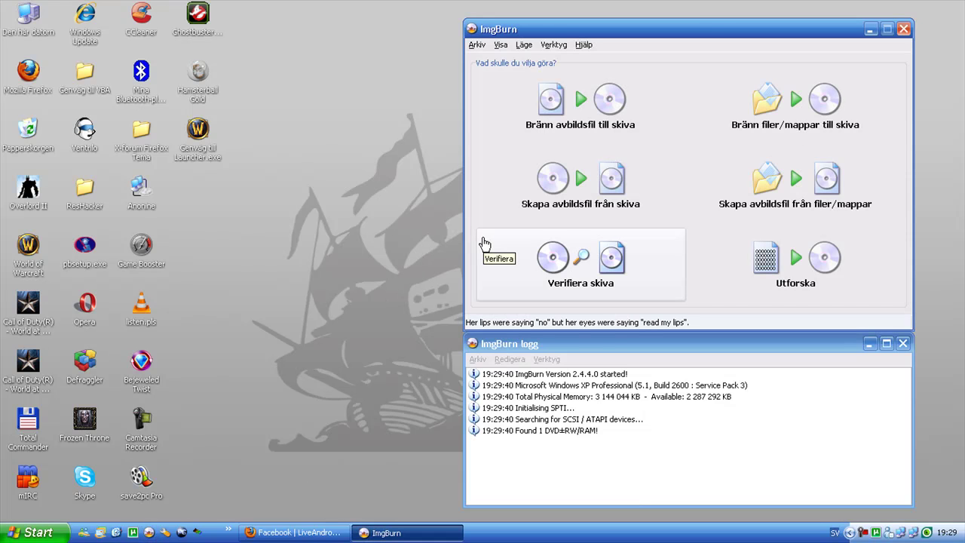
pyautogui.click(566, 129)
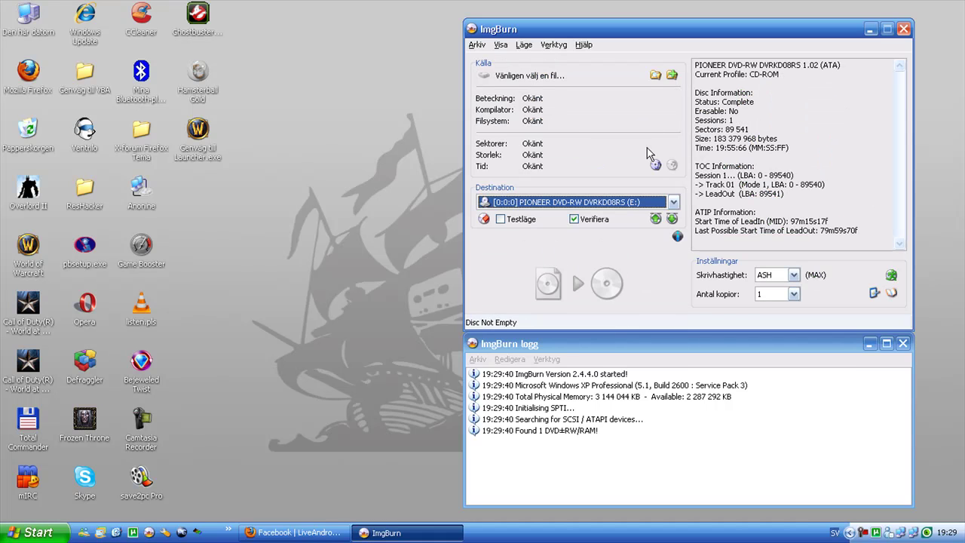
pyautogui.click(656, 77)
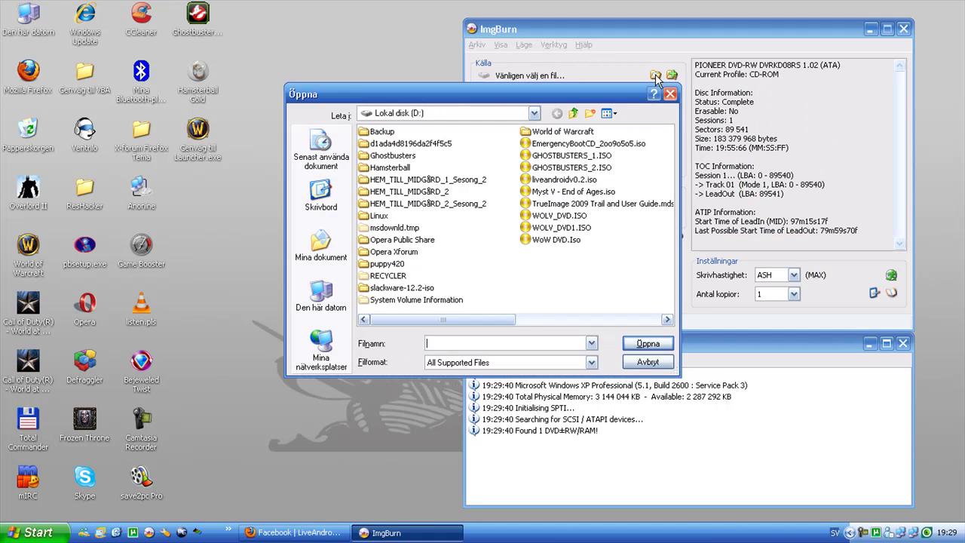
pyautogui.click(558, 181)
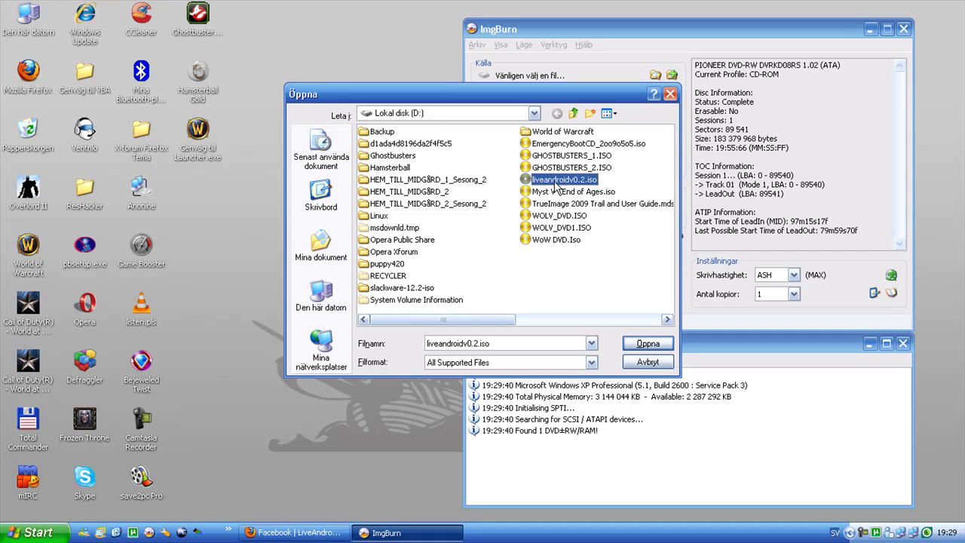
pyautogui.click(630, 365)
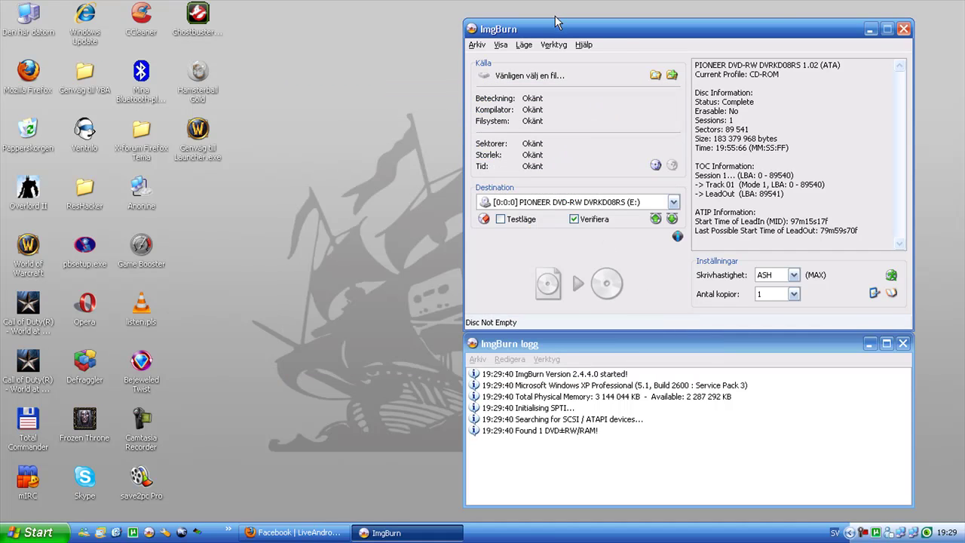
pyautogui.click(469, 47)
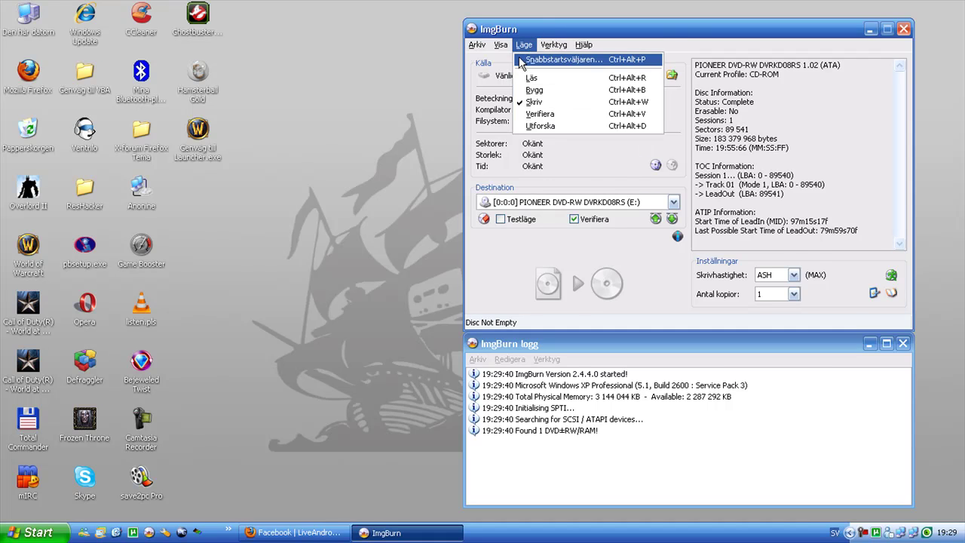
pyautogui.click(520, 60)
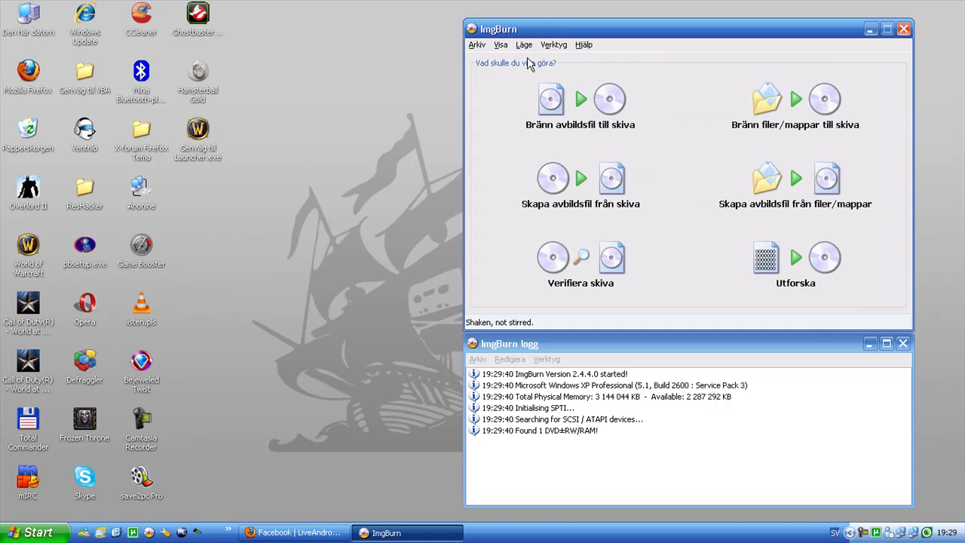
# Load D:\liveandroidv0.2.iso under Bränn avbildsfil till skiva, then close ImgBurn.
pyautogui.click(577, 118)
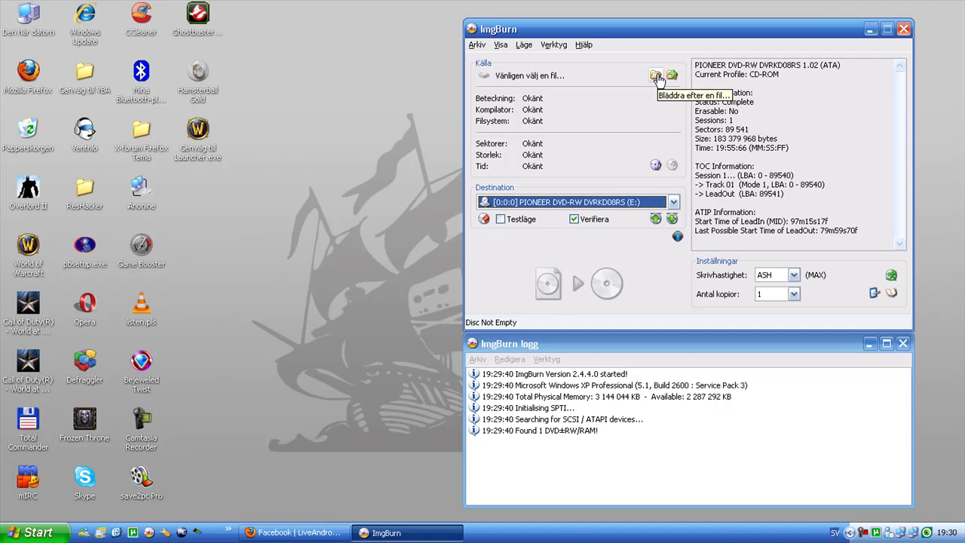
pyautogui.click(656, 76)
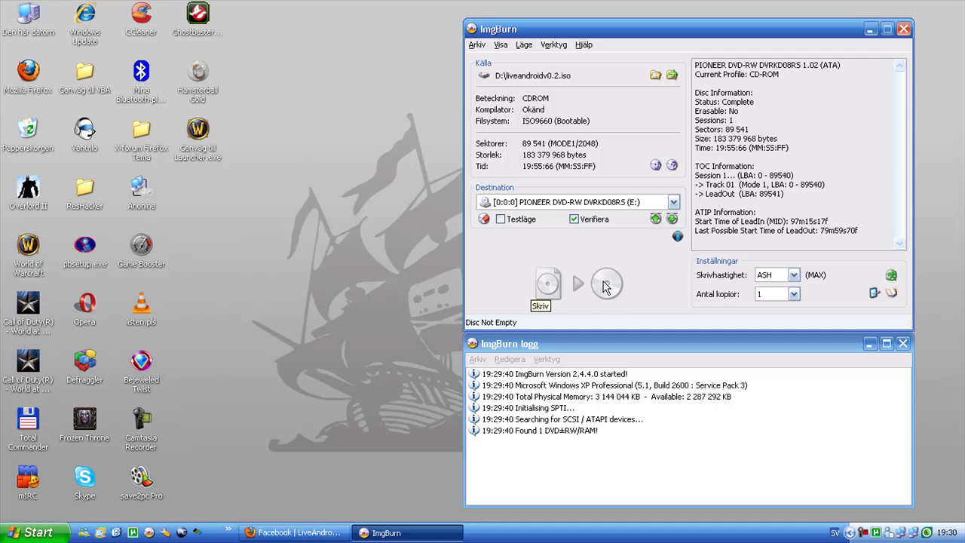
pyautogui.click(907, 30)
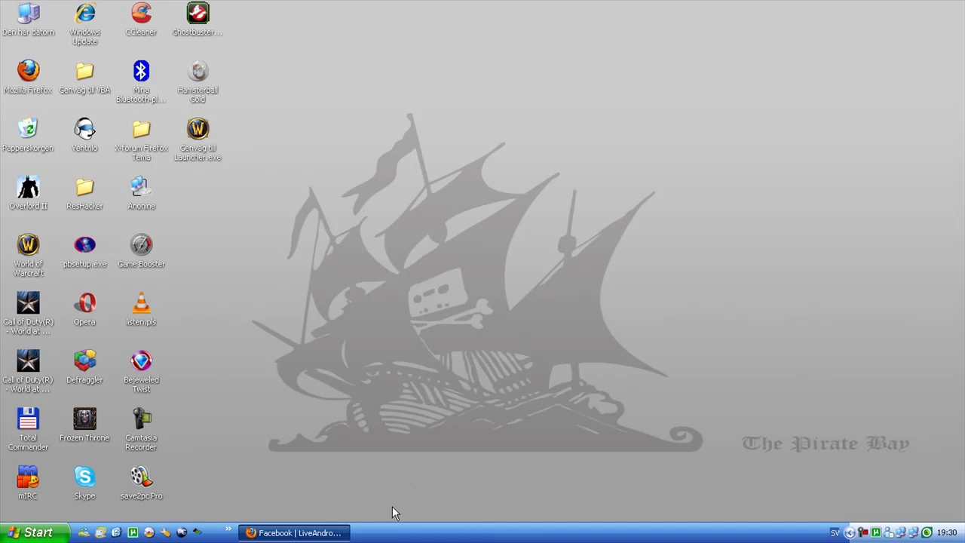
# Restore Firefox to the top of the live-android tab, then minimize it again.
pyautogui.click(294, 532)
pyautogui.click(270, 93)
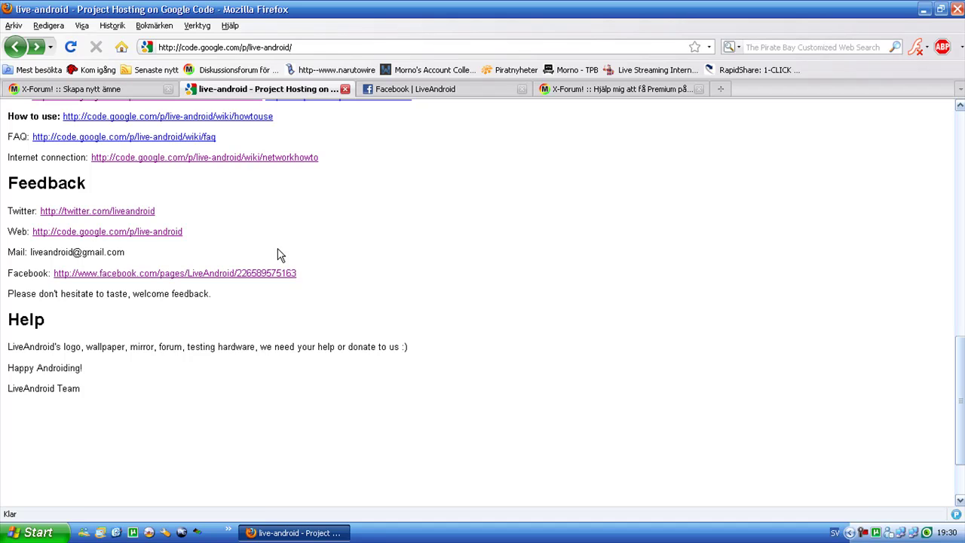
pyautogui.scroll(12, 277, 255)
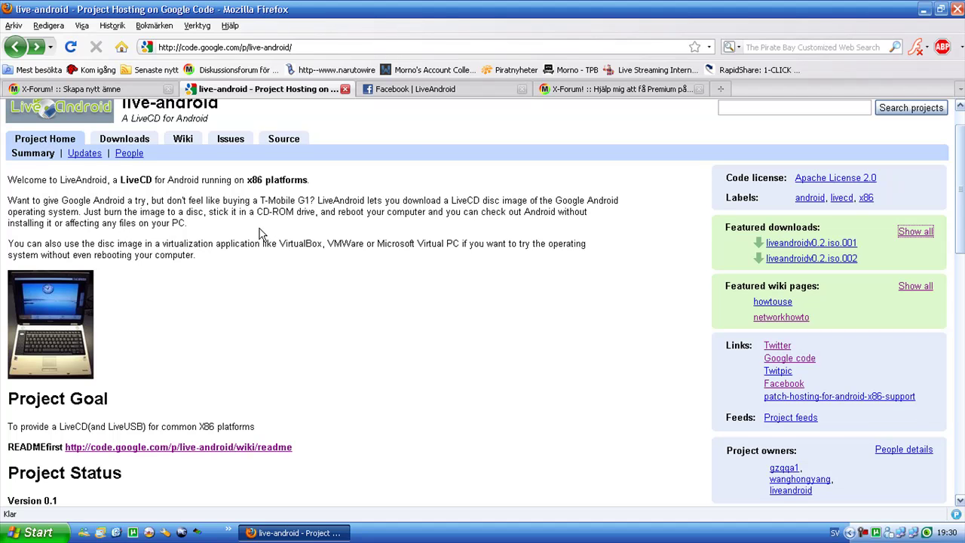
pyautogui.click(294, 533)
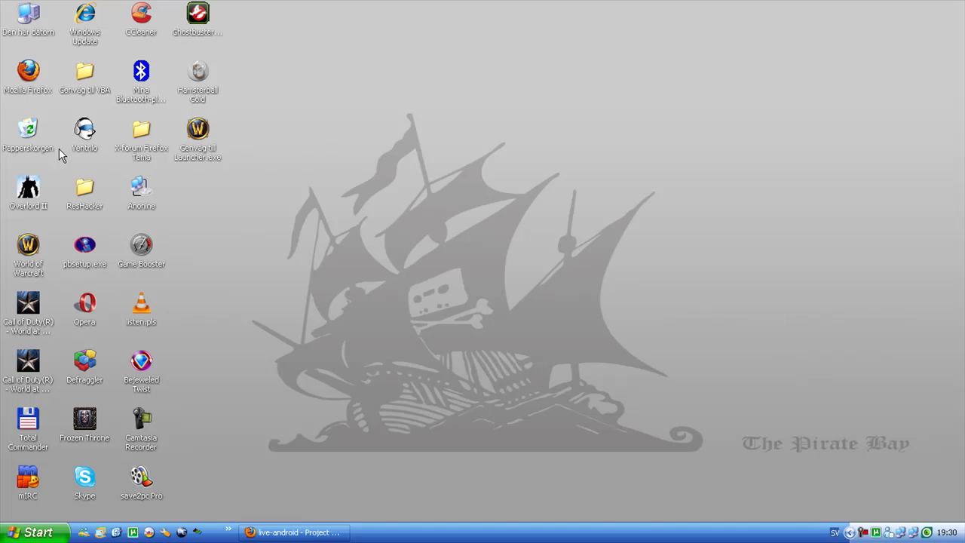
# Open DVD-RAM drive E: to check KERNEL, RAMDISK and ISOLINUX files, then return to Firefox.
pyautogui.doubleClick(22, 34)
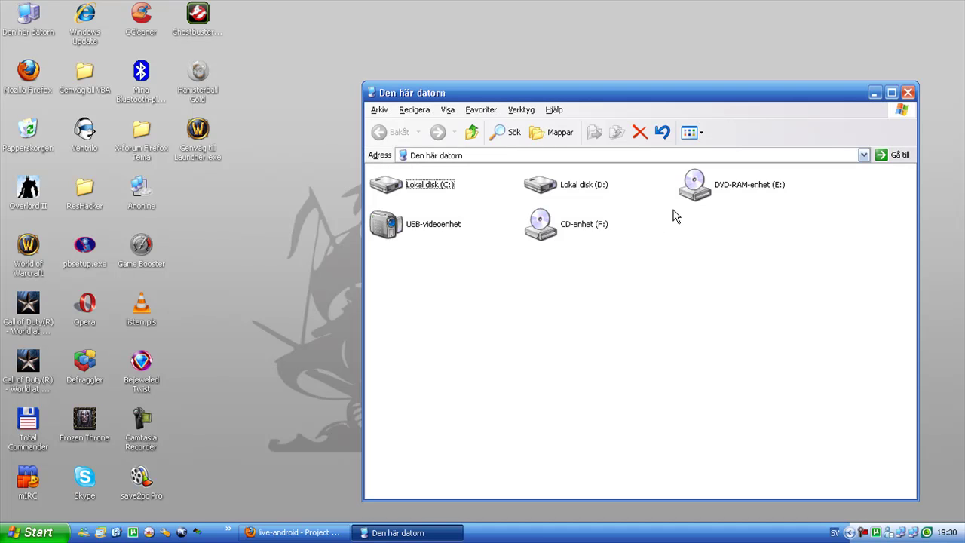
pyautogui.doubleClick(739, 193)
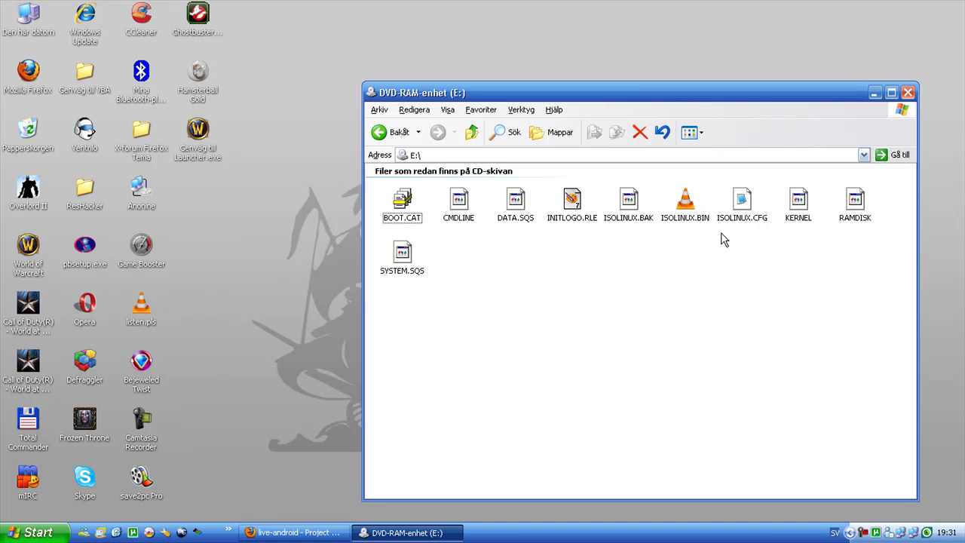
pyautogui.press('BackSpace')
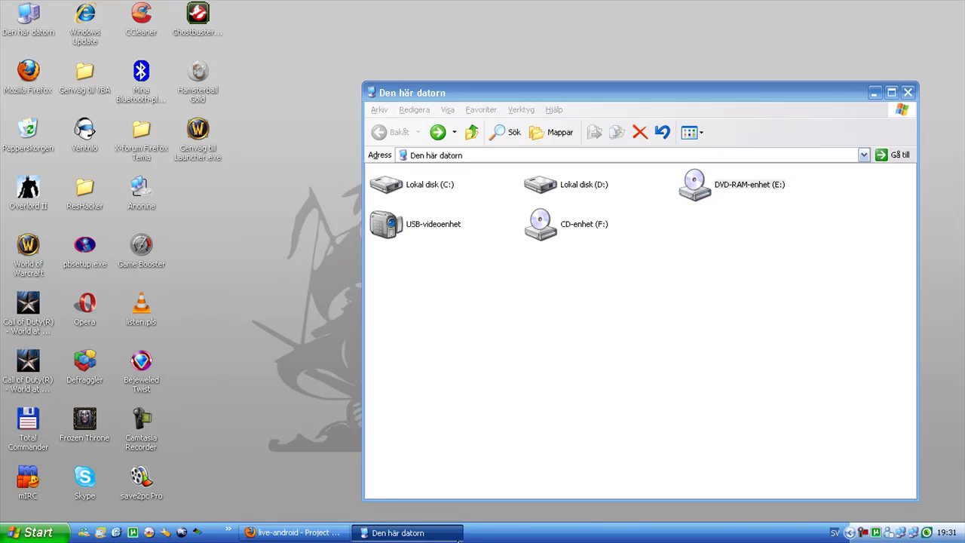
pyautogui.click(342, 533)
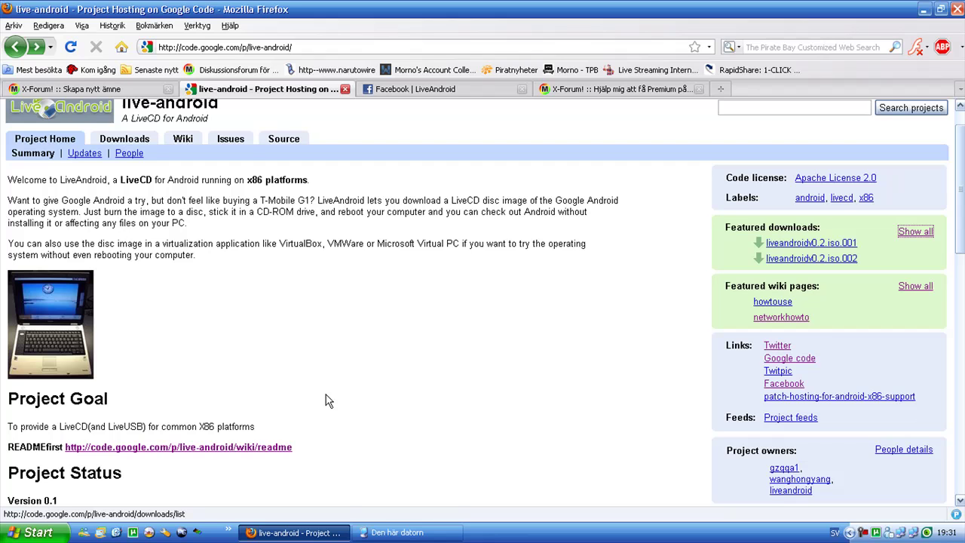
pyautogui.scroll(-4, 328, 400)
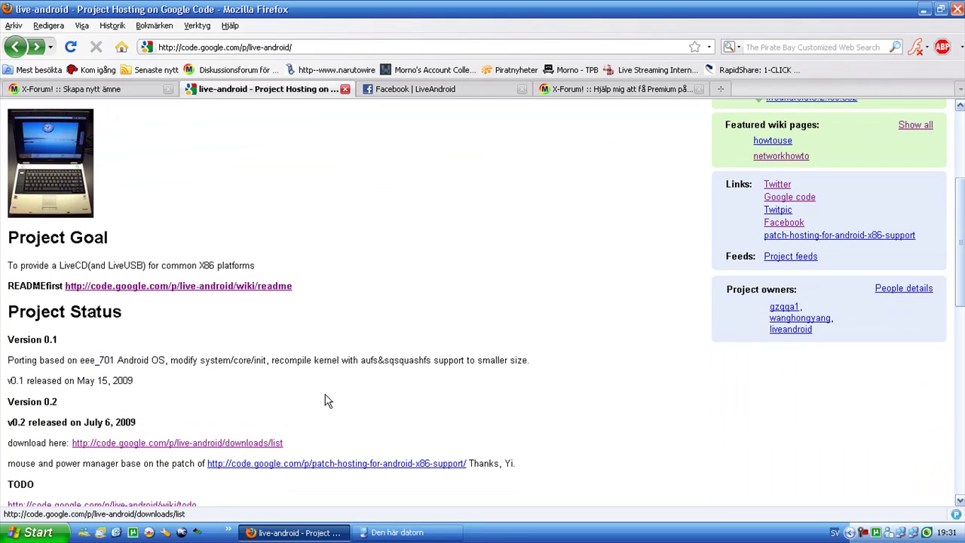
pyautogui.scroll(4, 327, 401)
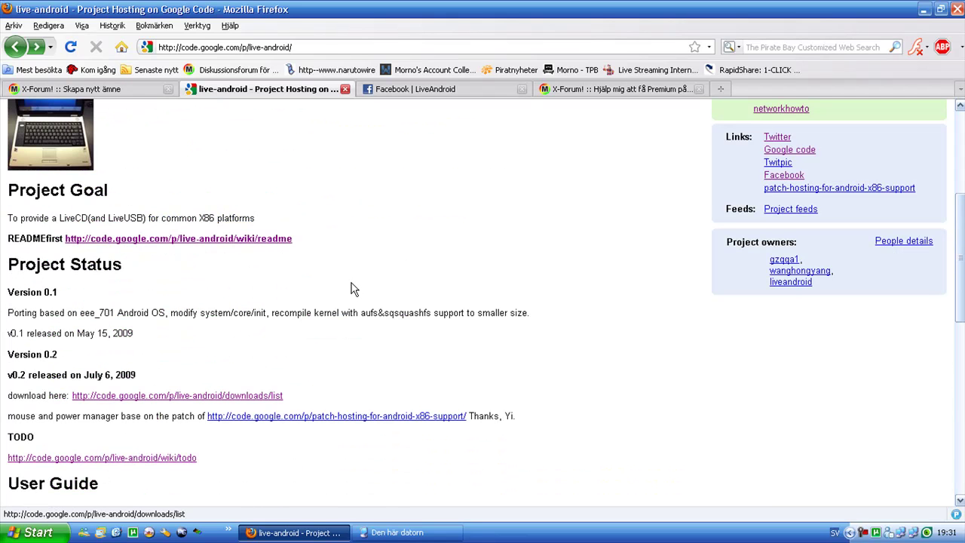
pyautogui.scroll(6, 352, 283)
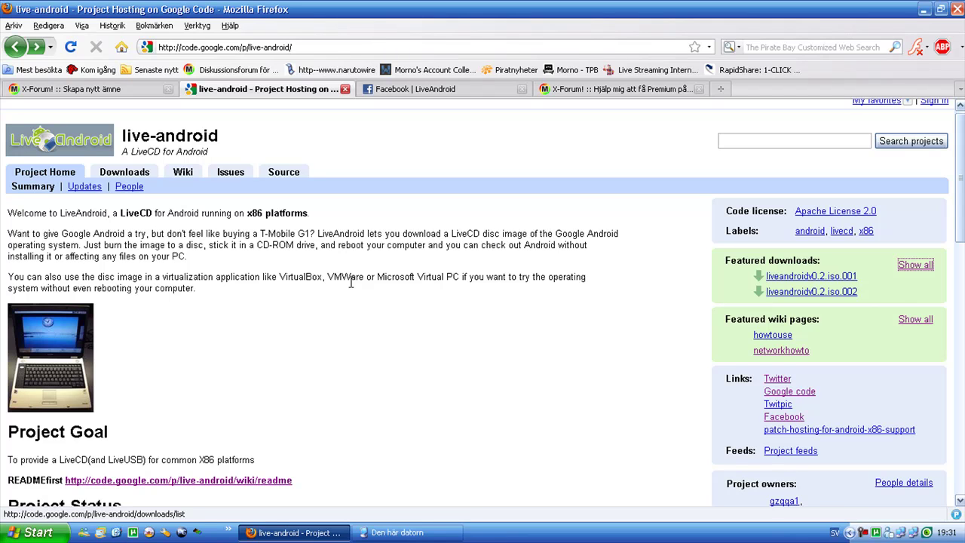
pyautogui.tripleClick(355, 297)
pyautogui.click(357, 298)
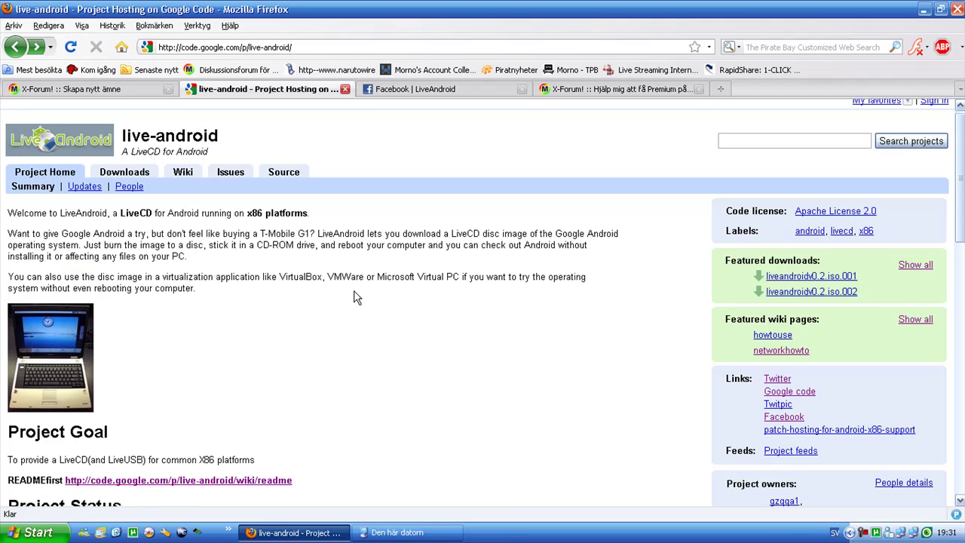